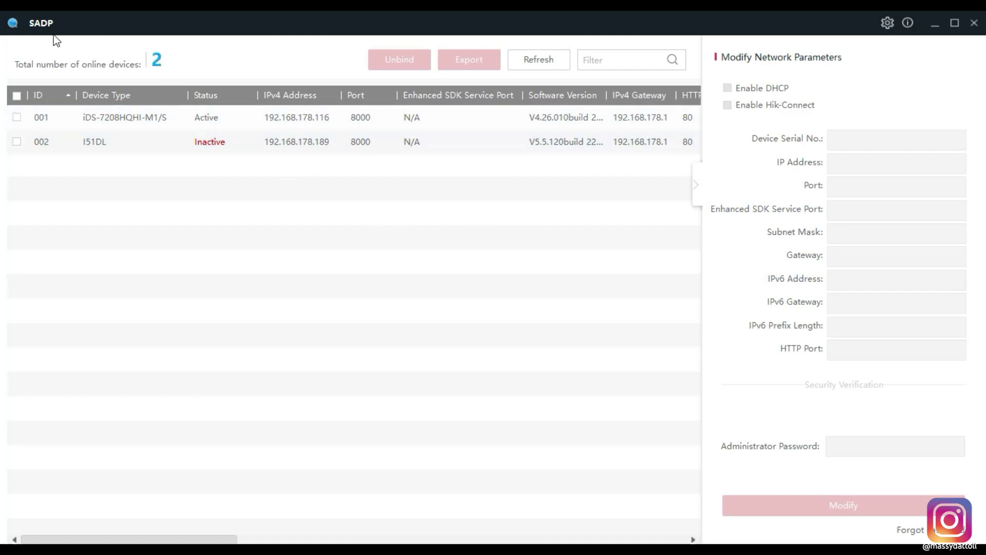
click(195, 117)
click(195, 116)
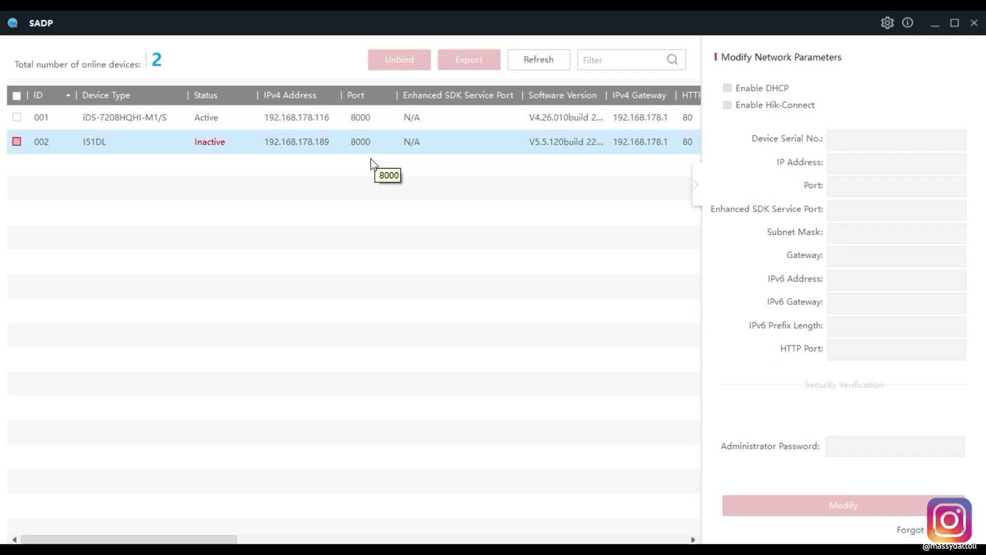
click(256, 127)
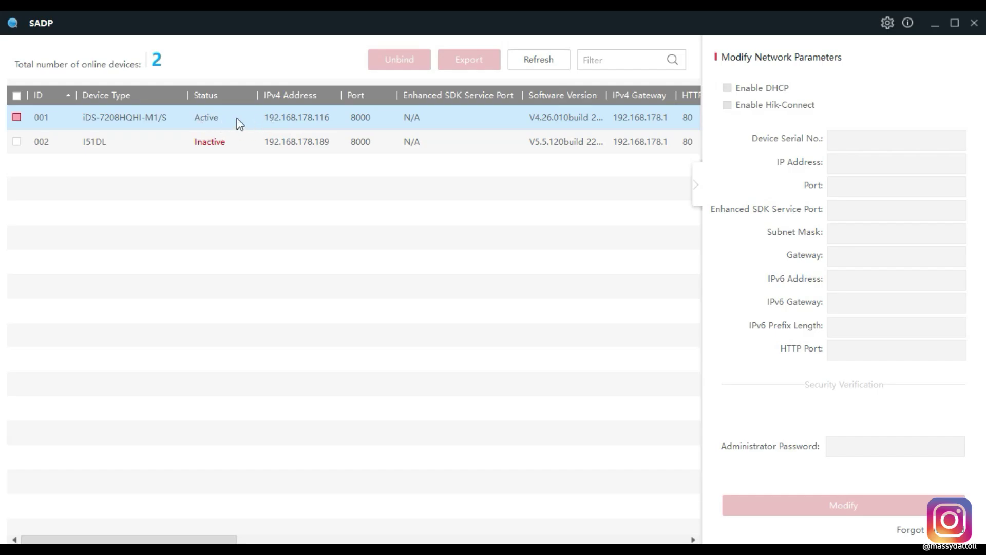
click(202, 121)
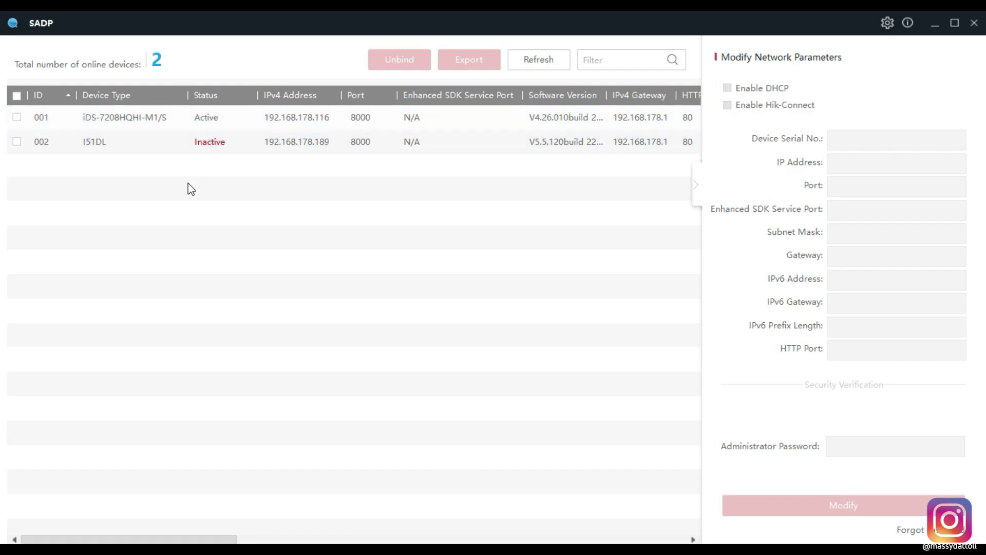
Select the inactive I51DL device, enter and confirm a new device password, and activate it
click(100, 149)
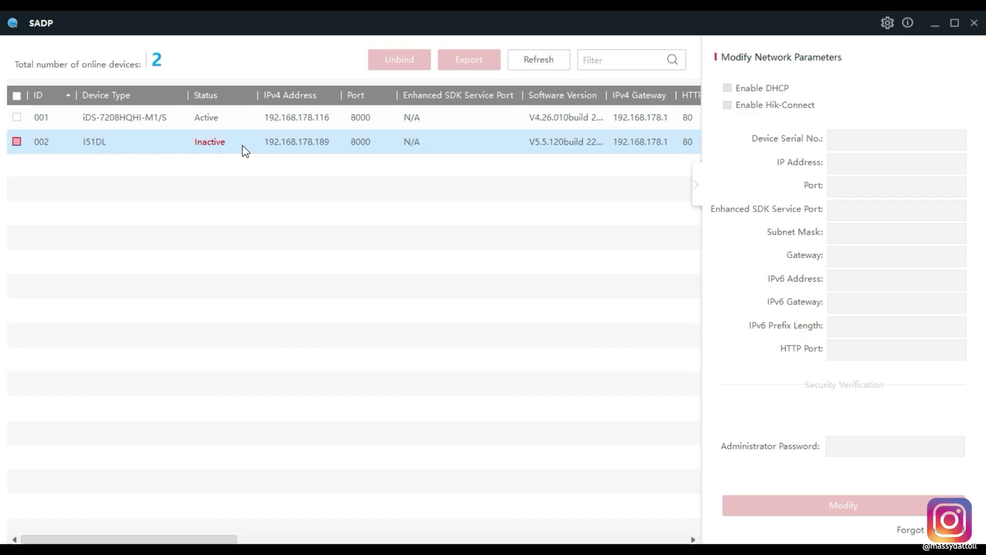
click(17, 142)
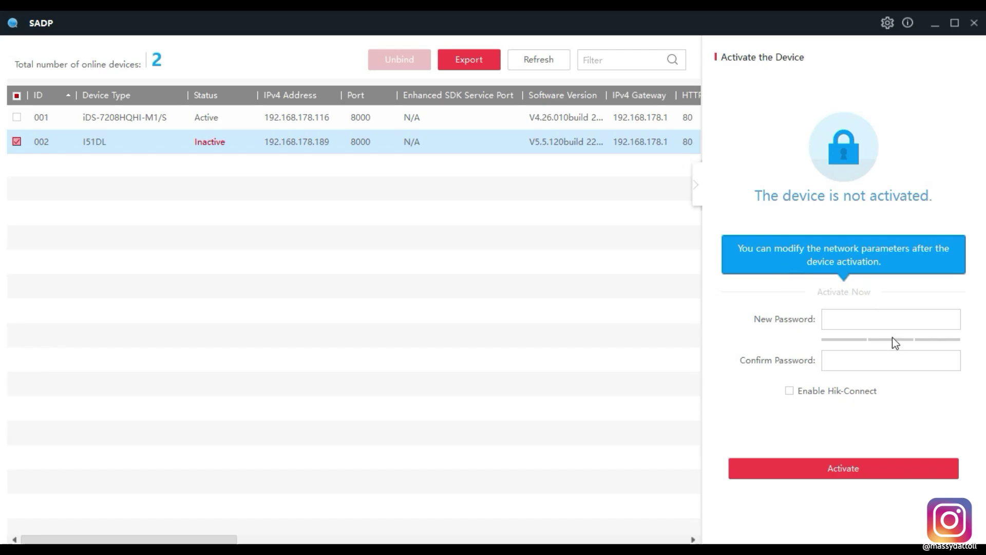
click(871, 319)
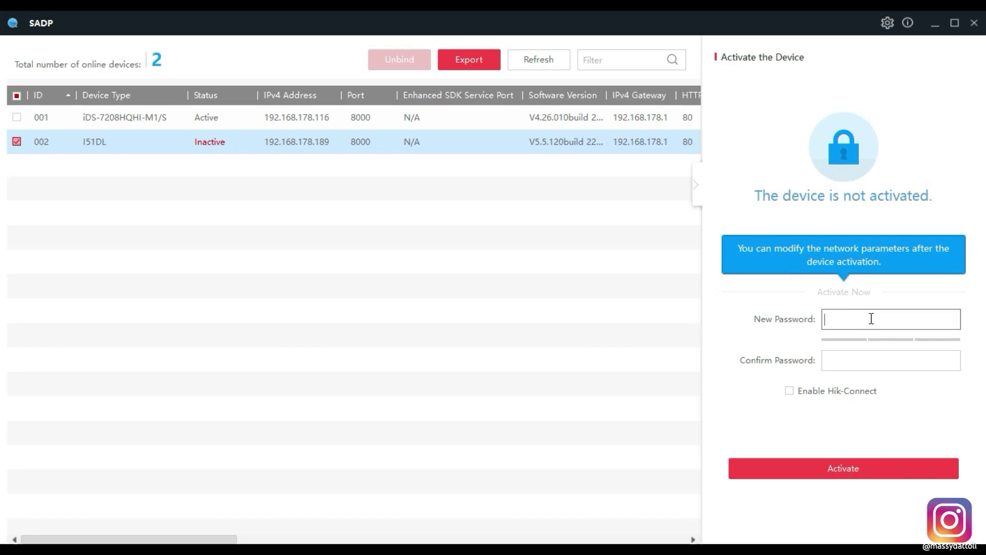
key(ctrl+v)
key(Tab)
key(ctrl+v)
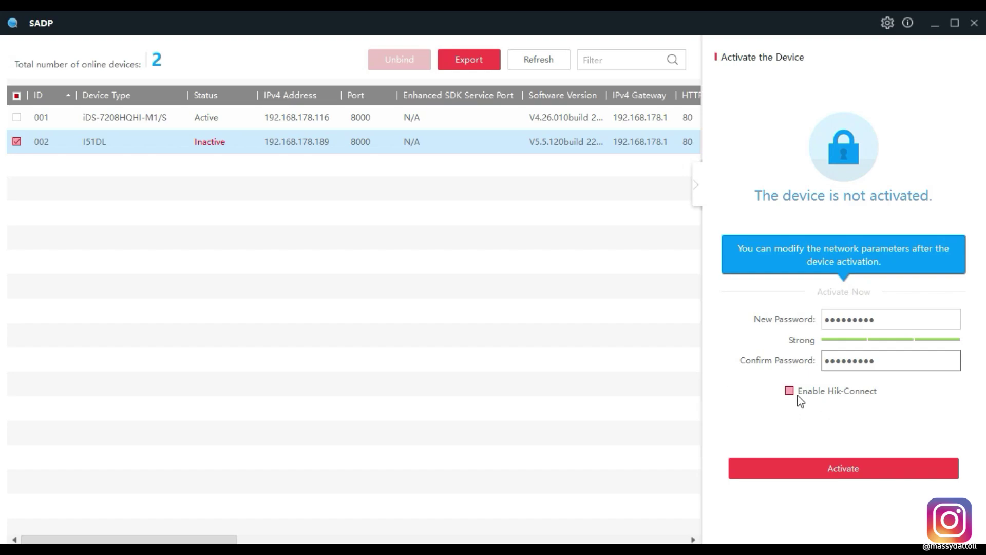
click(844, 469)
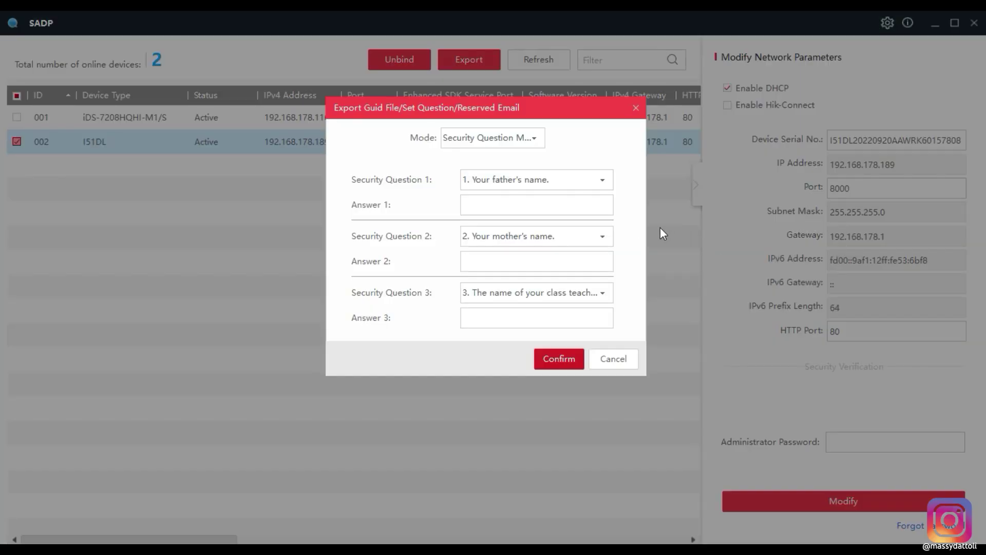
Set the password recovery mode to Reserved Email, confirm the recovery e-mail and close the dialog
click(541, 212)
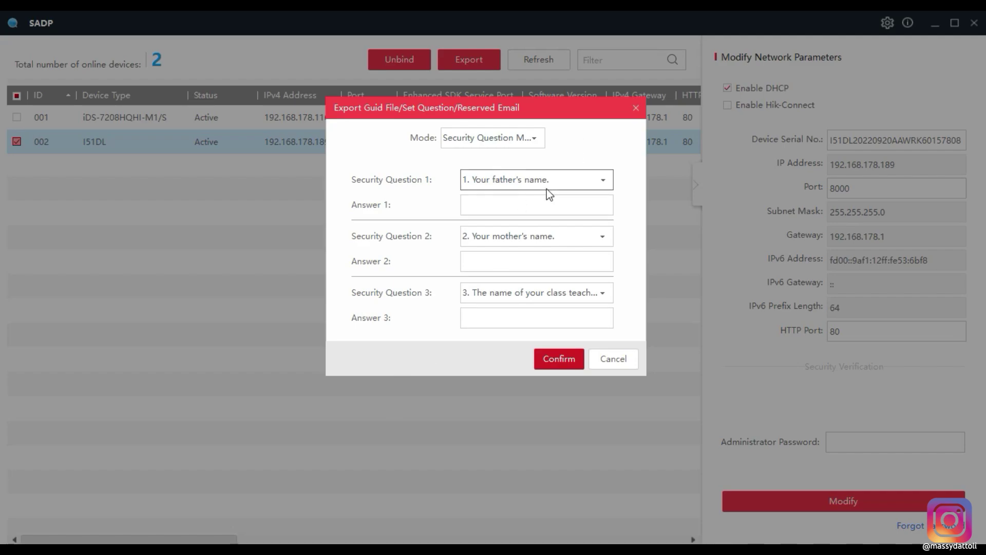
click(534, 138)
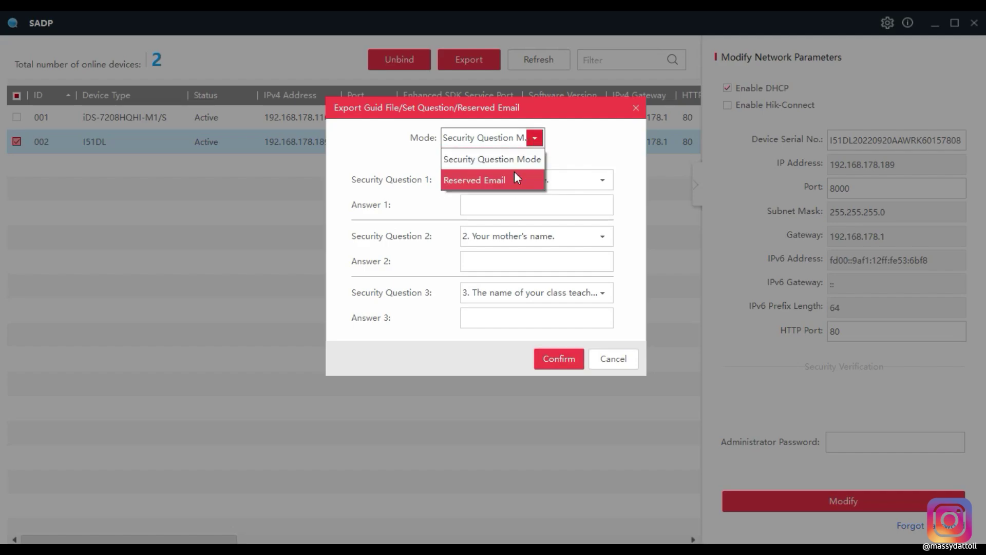
click(514, 172)
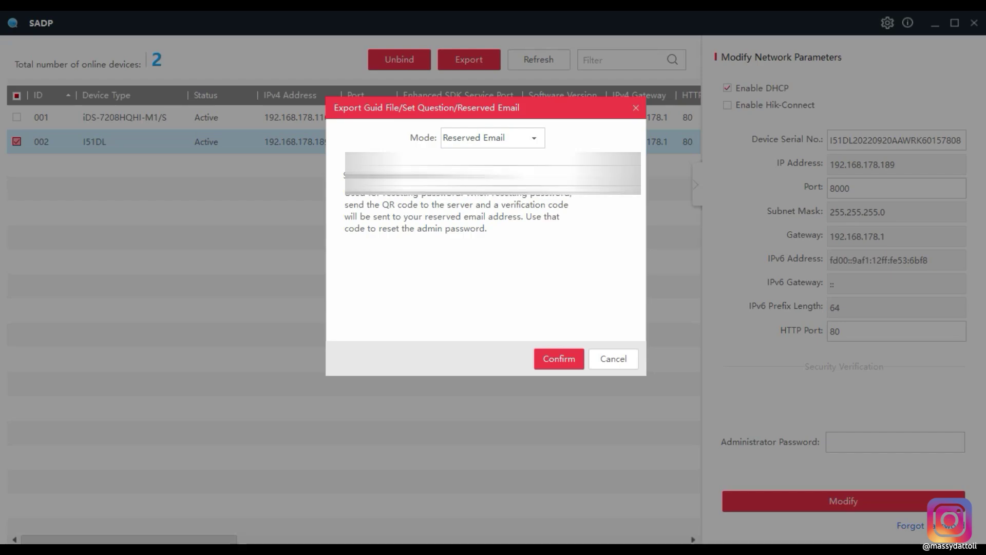
click(559, 359)
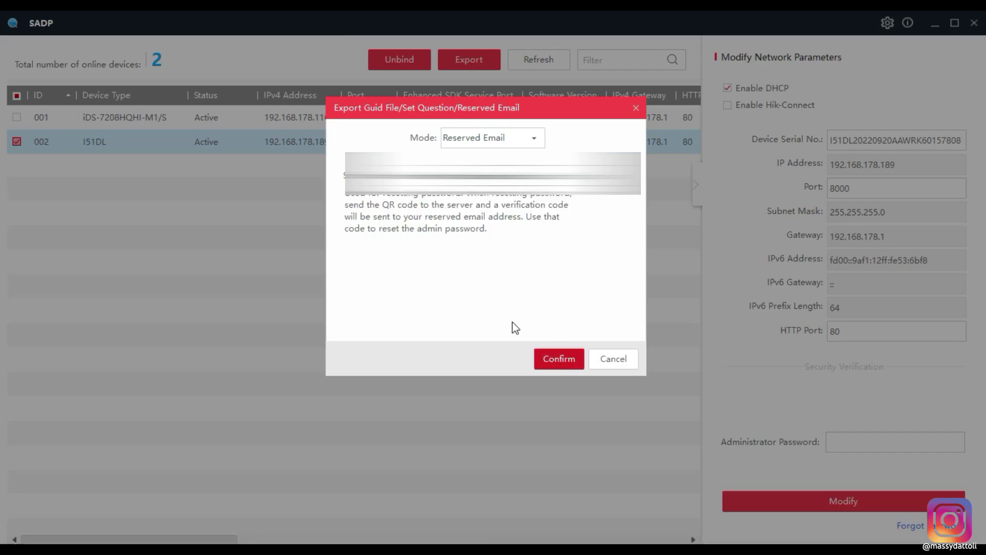
click(636, 107)
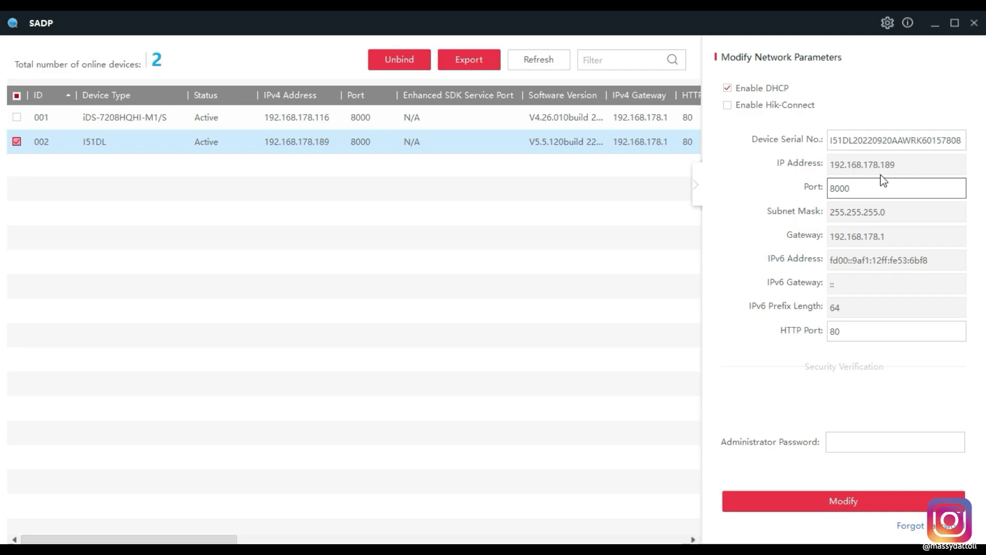
Close SADP, open 192.168.178.189 in Chrome and log in as admin with the device password
click(973, 23)
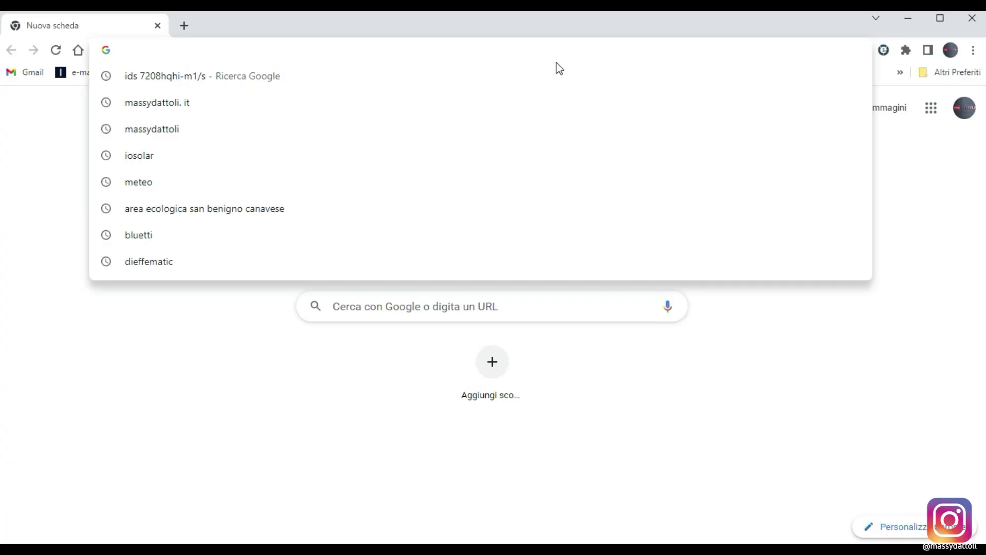
text(192.3)
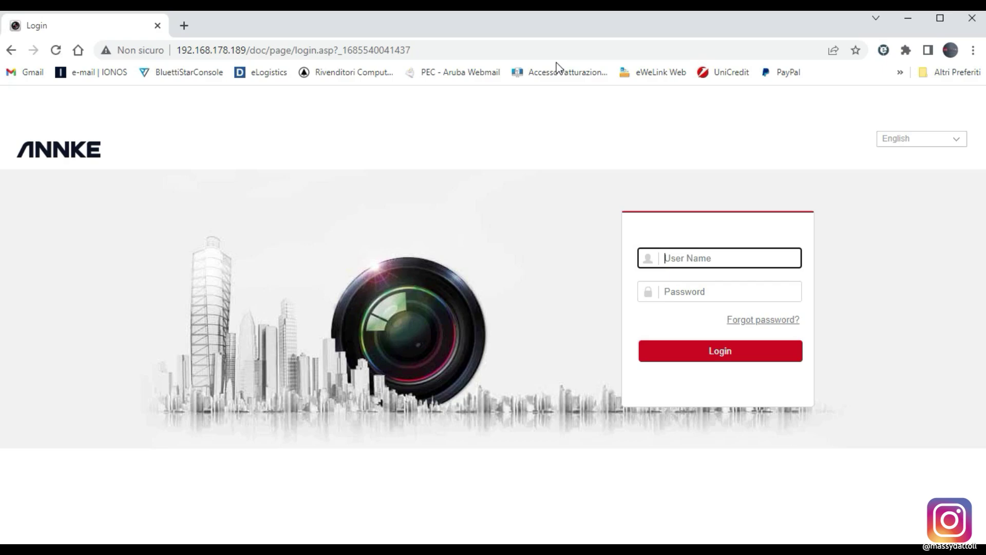
click(713, 257)
text(admin)
key(Tab)
text(••)
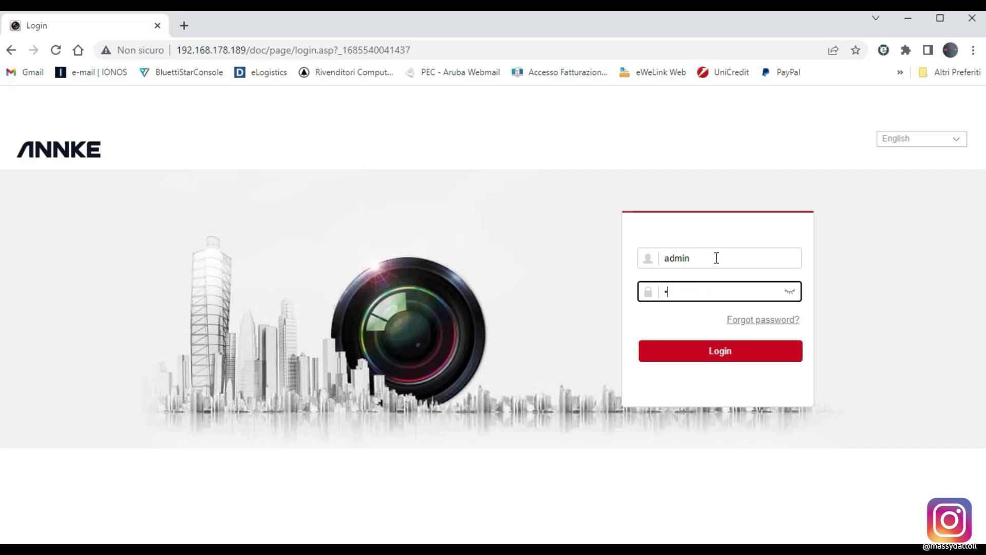
key(Return)
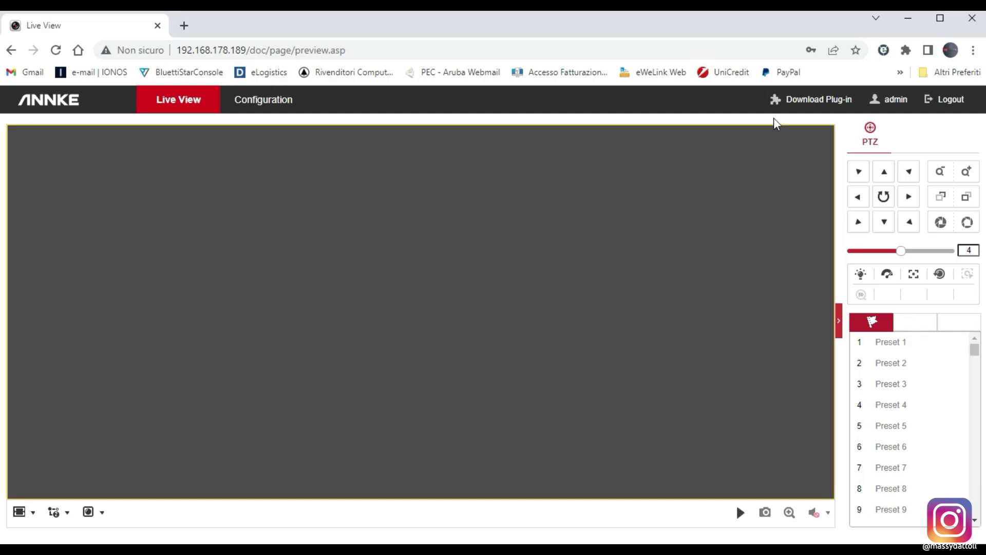
Download and install the camera's web plug-in, reload the Live View page and close Chrome
click(818, 100)
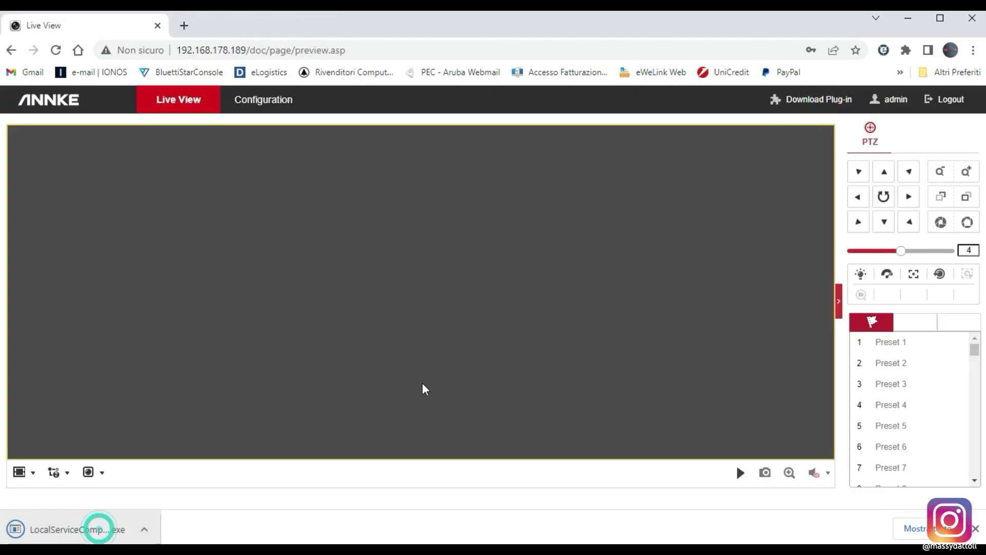
click(56, 50)
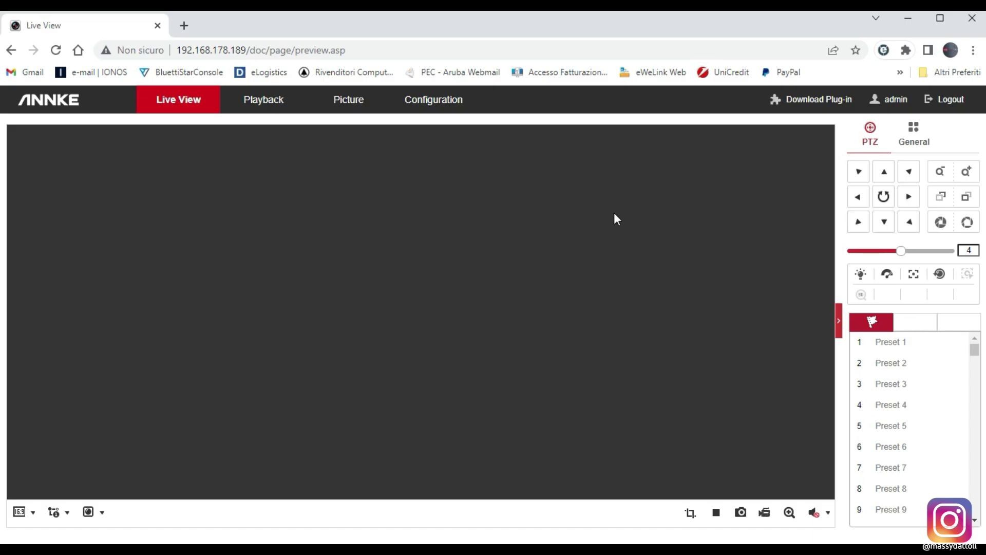
click(972, 23)
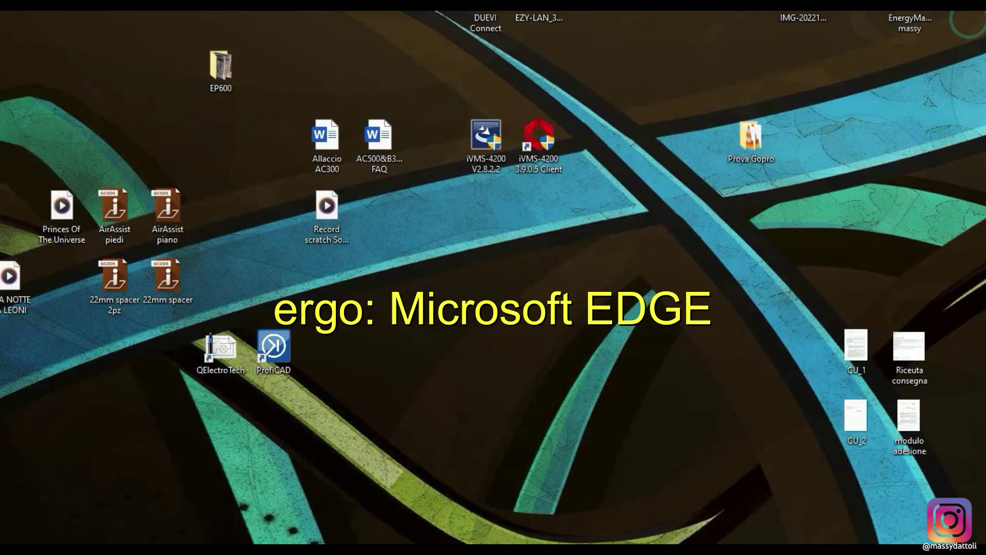
Switch to Microsoft Edge and open the camera's login page at 192.168.178.189
key(super)
click(77, 355)
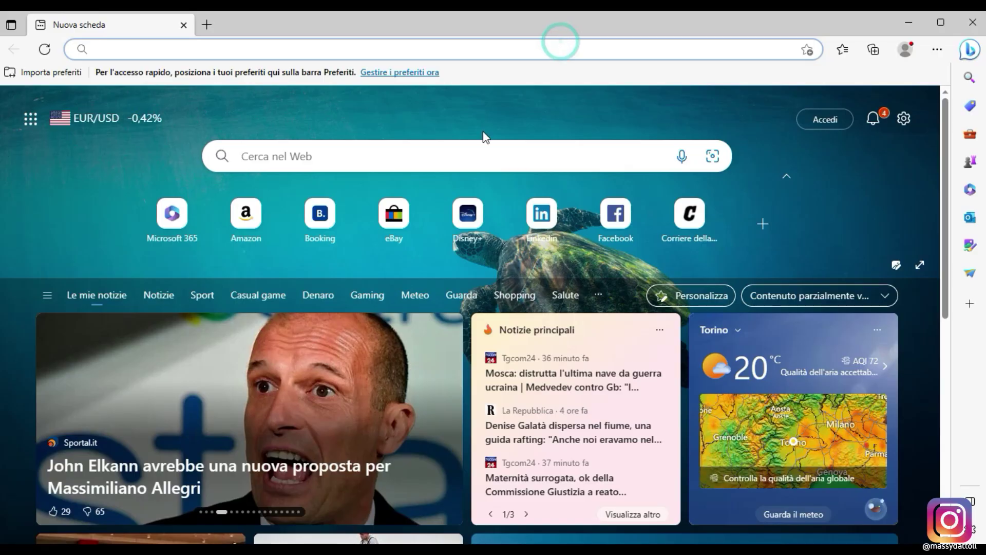
text(192.1638)
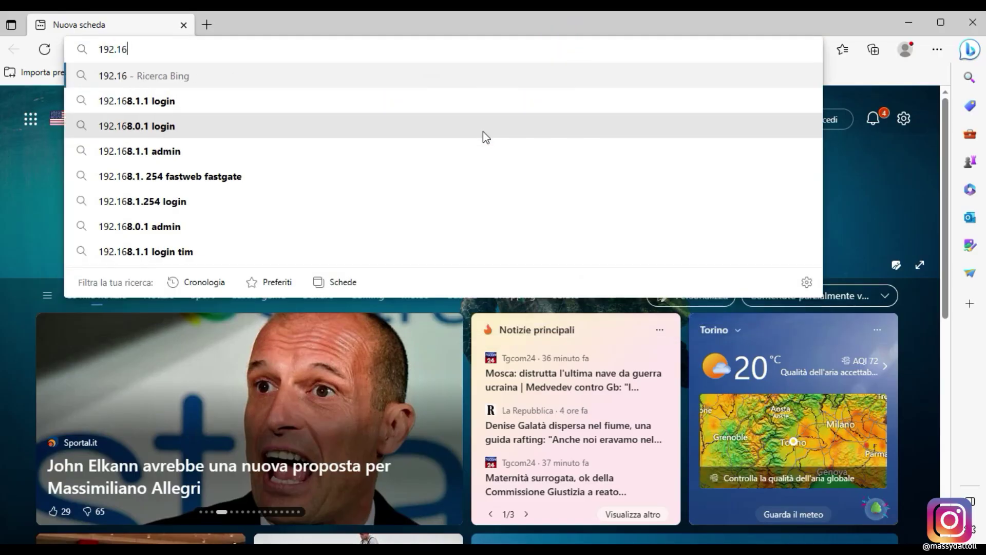
key(BackSpace)
key(BackSpace)
text(8.)
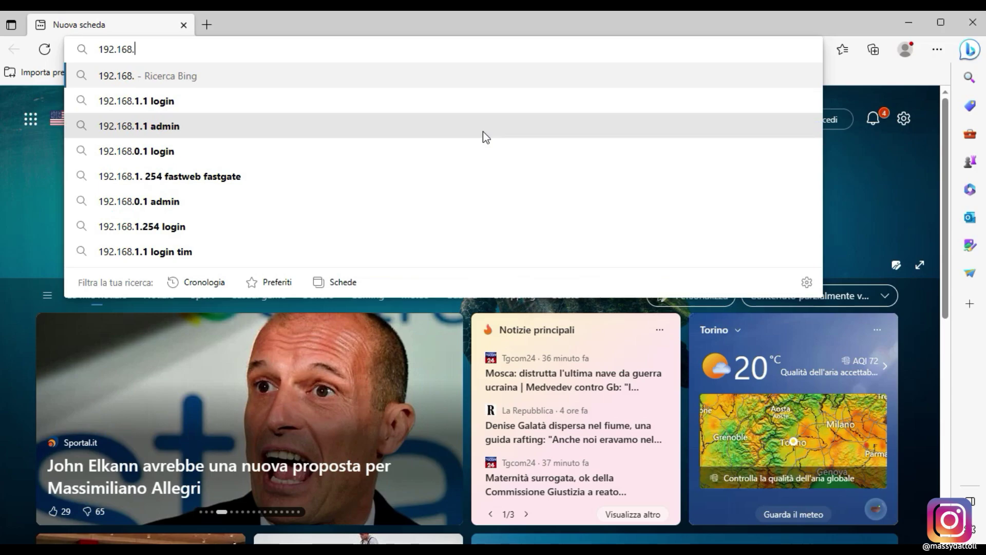
text(178.189)
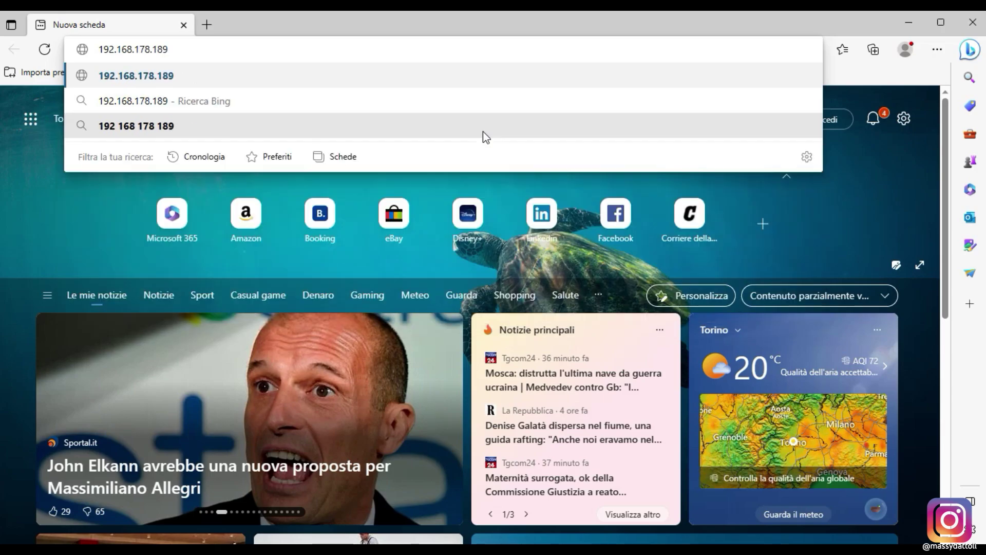
key(Return)
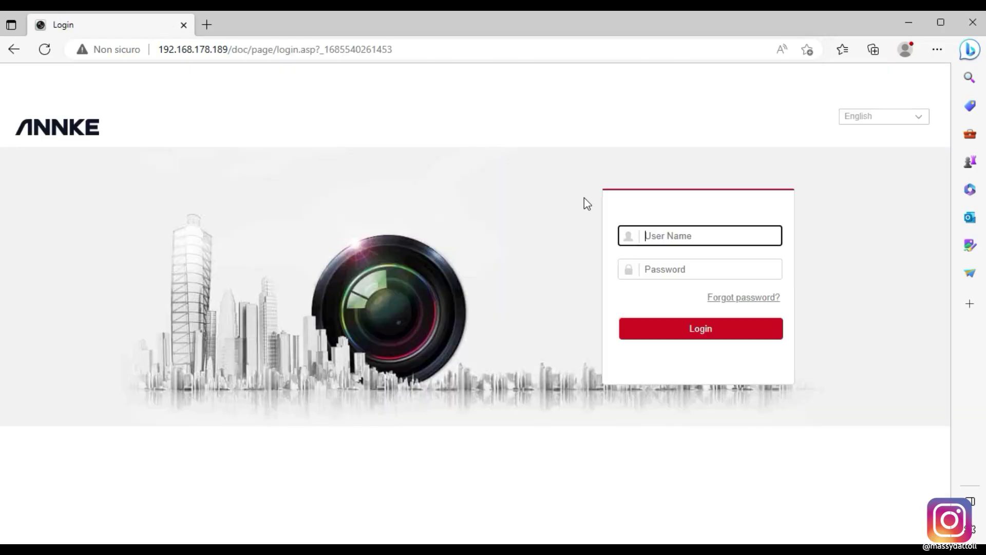
Log in to the camera as admin with the device password
text(admin)
key(Tab)
key(Return)
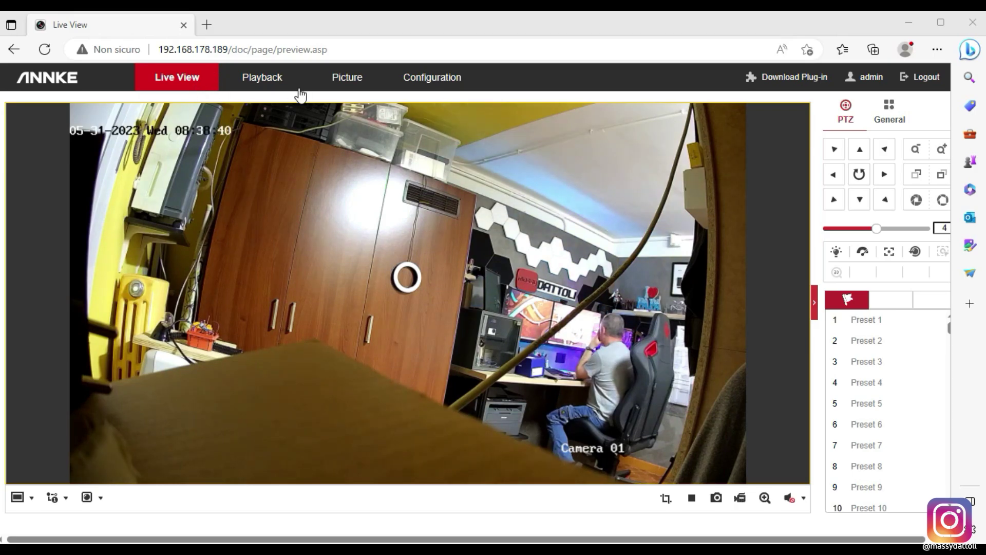
Look over the camera's Playback and Picture pages, and open its Configuration page
click(277, 81)
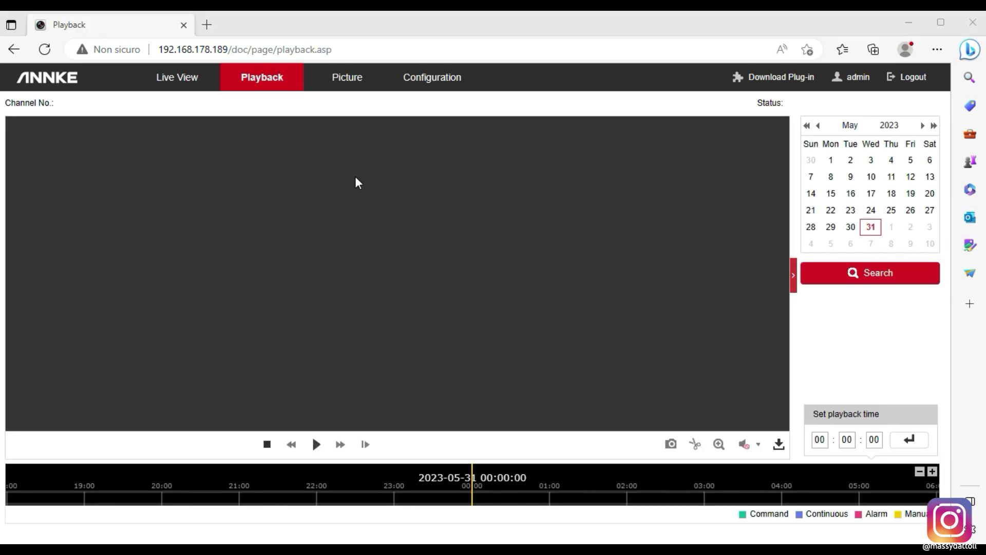
click(362, 87)
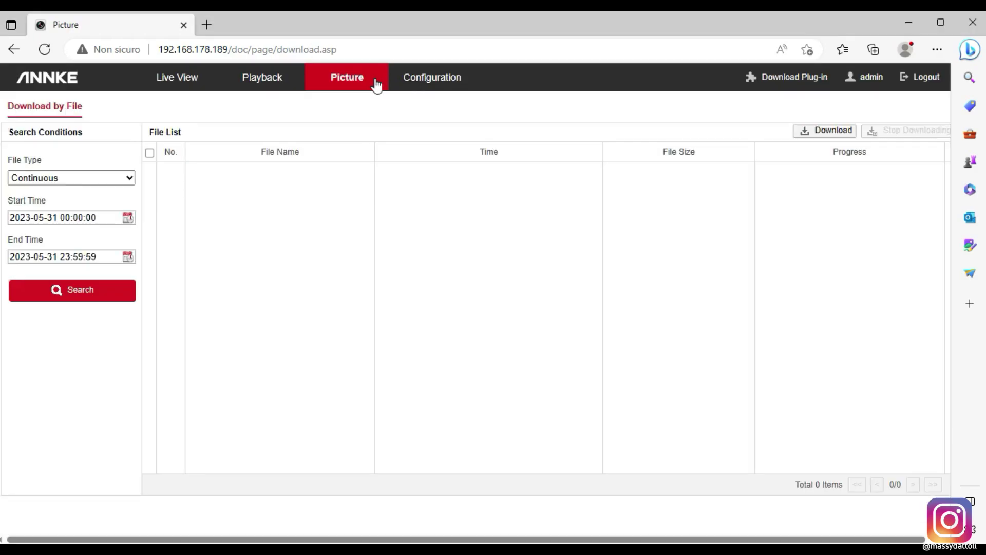
click(417, 82)
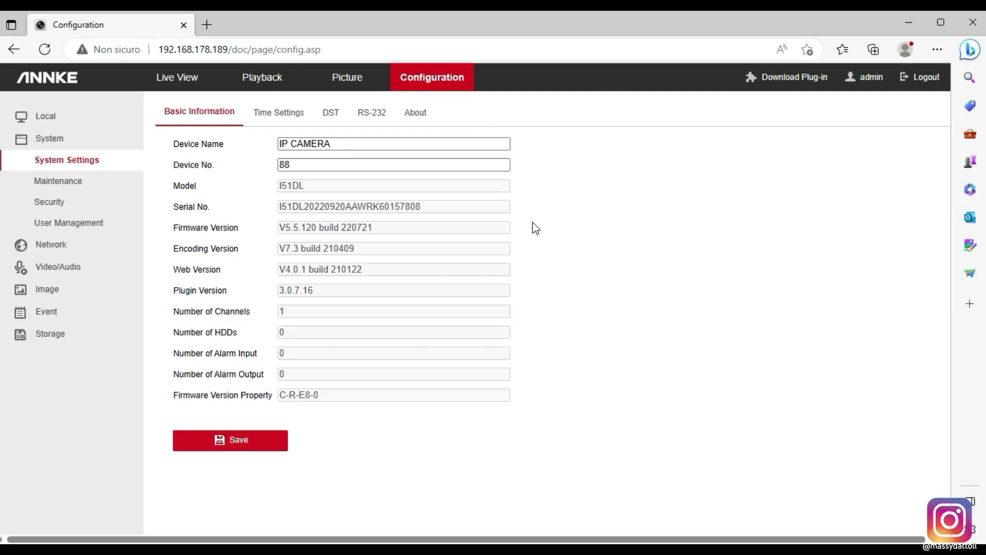
Change the camera's time settings to Manual Time Sync. with computer time and save them
click(295, 112)
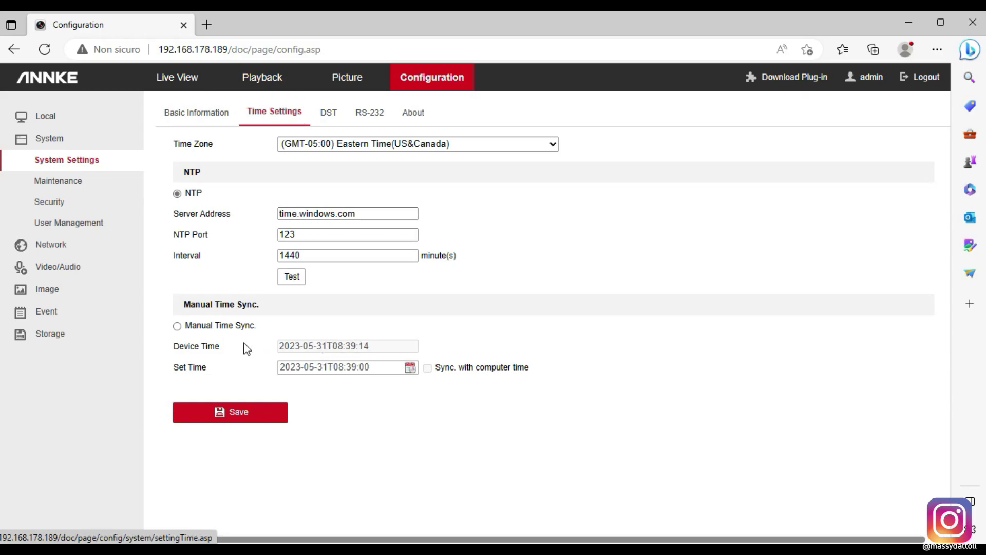
click(197, 327)
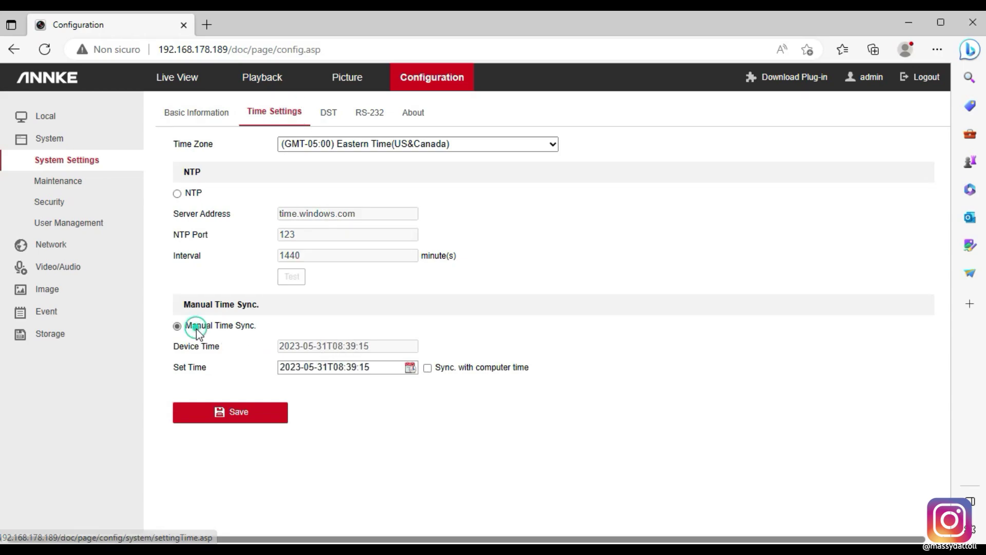
click(427, 368)
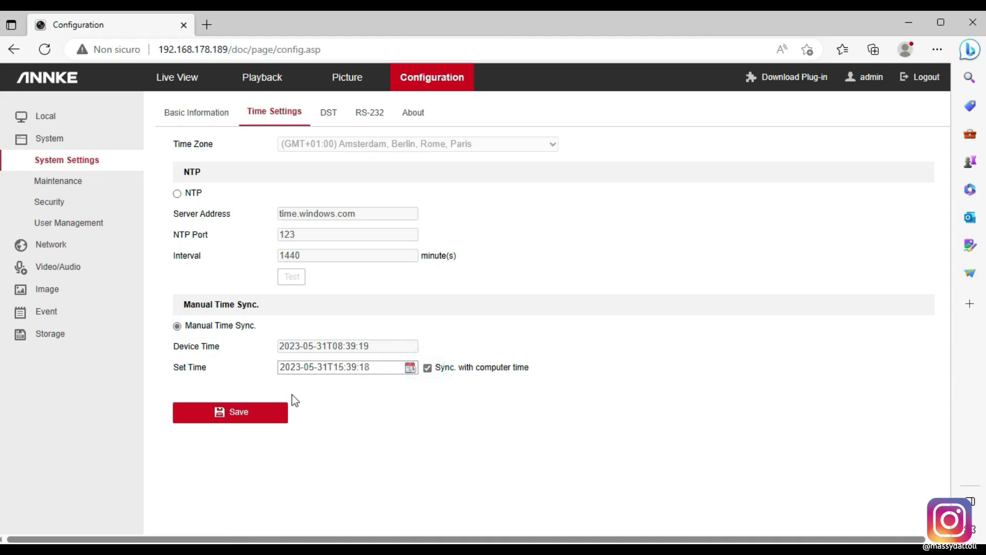
click(247, 424)
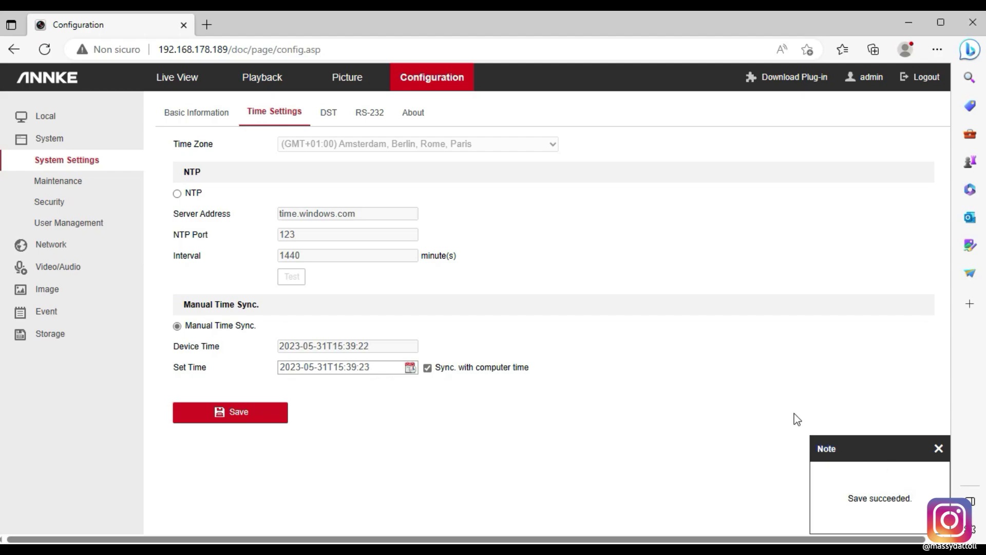
Look through the DST, RS-232 and About pages of the camera's system settings
click(336, 114)
click(366, 114)
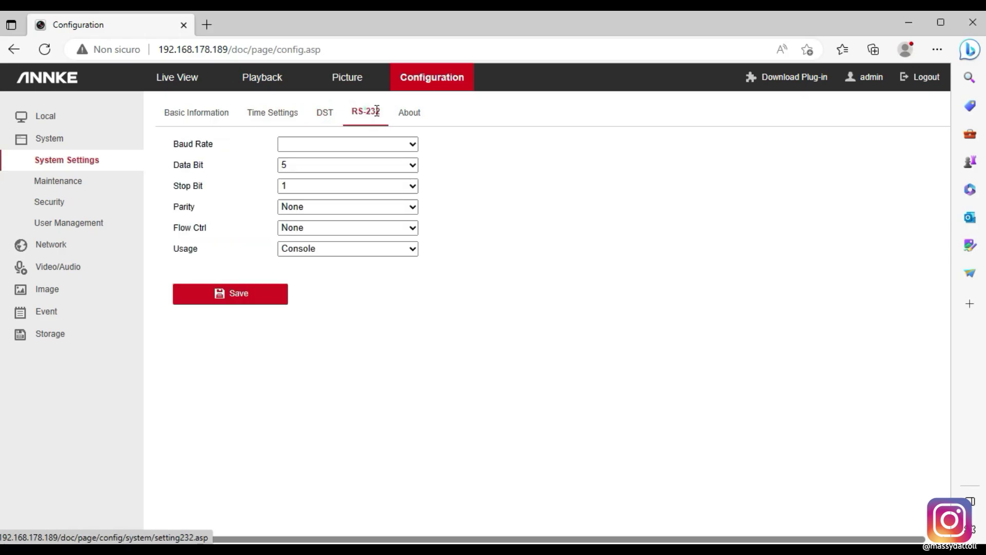
click(411, 109)
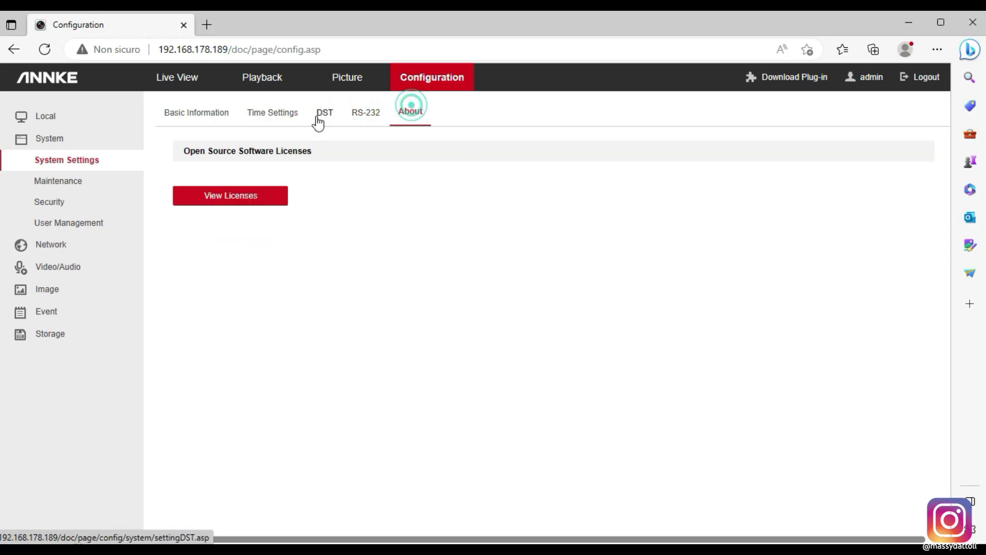
Look over the Basic Information, Maintenance, Security and User Management pages of the camera's system configuration
click(208, 114)
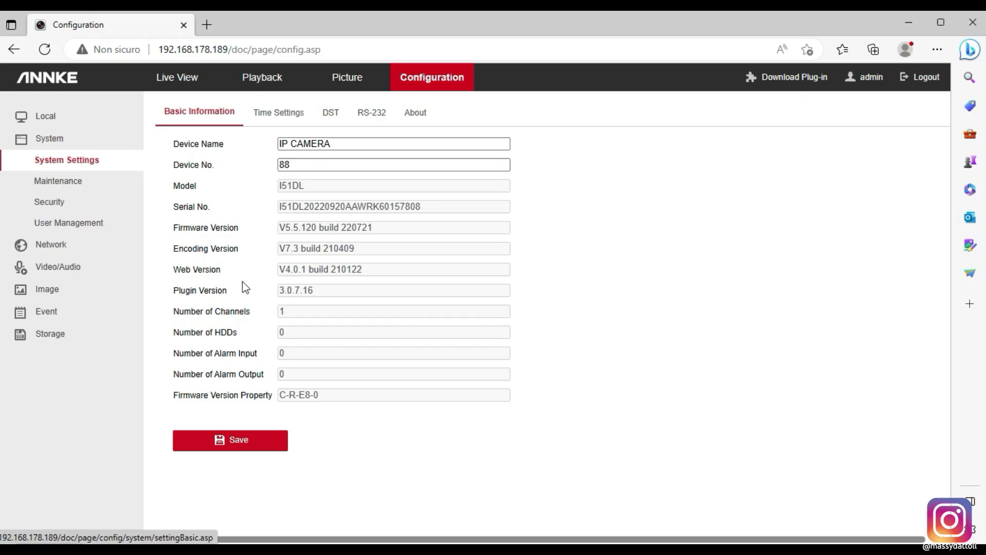
click(93, 180)
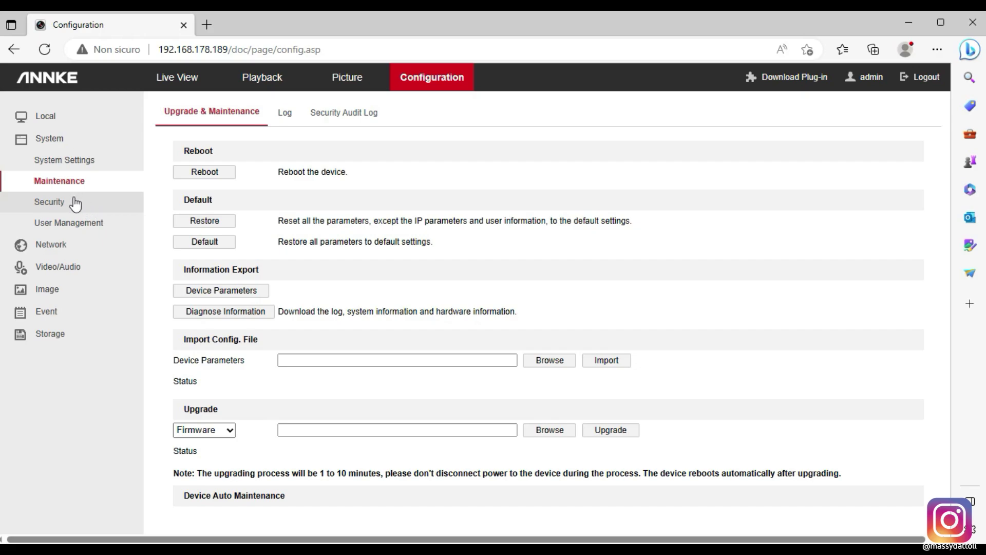
click(90, 209)
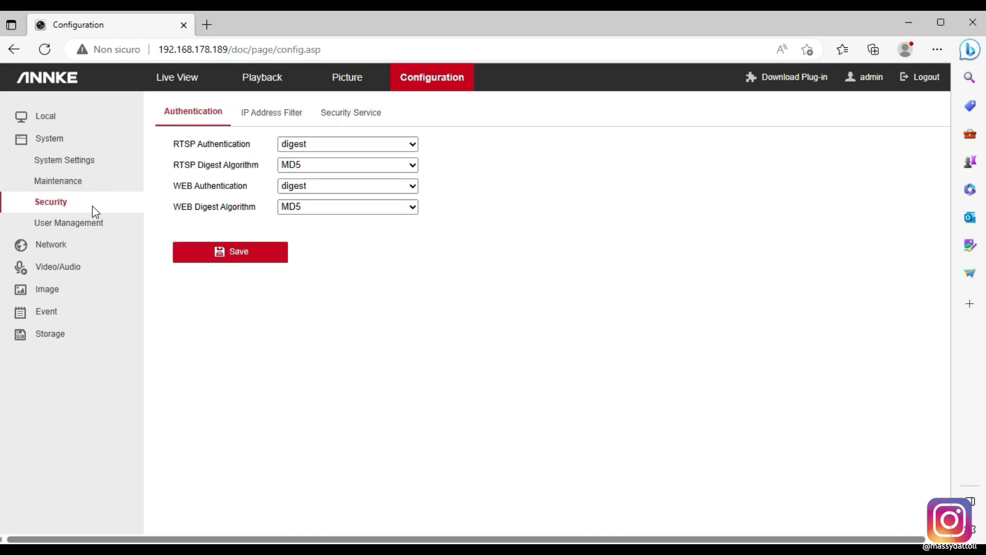
click(121, 230)
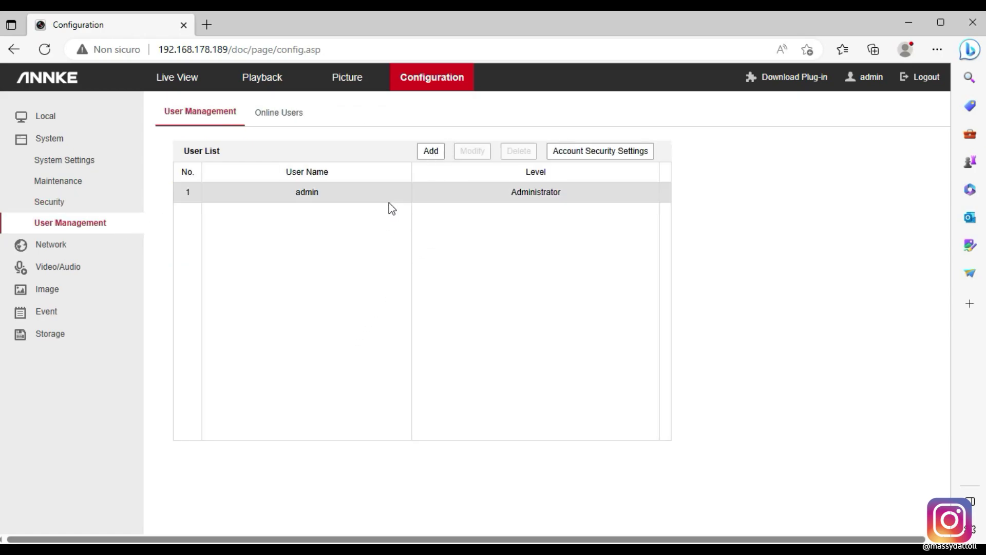
Look over the camera's Network, Video/Audio, Image and Event configuration pages
click(98, 250)
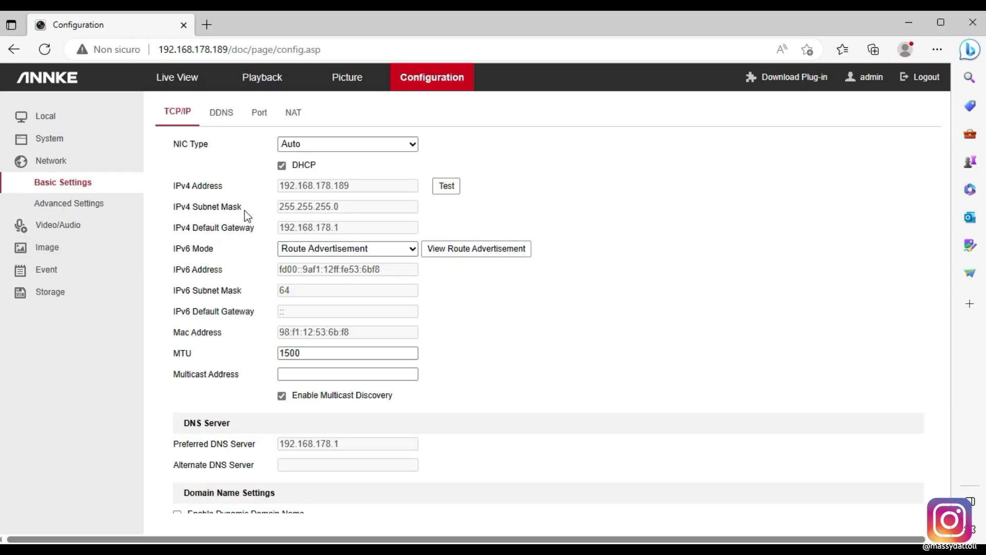
click(105, 224)
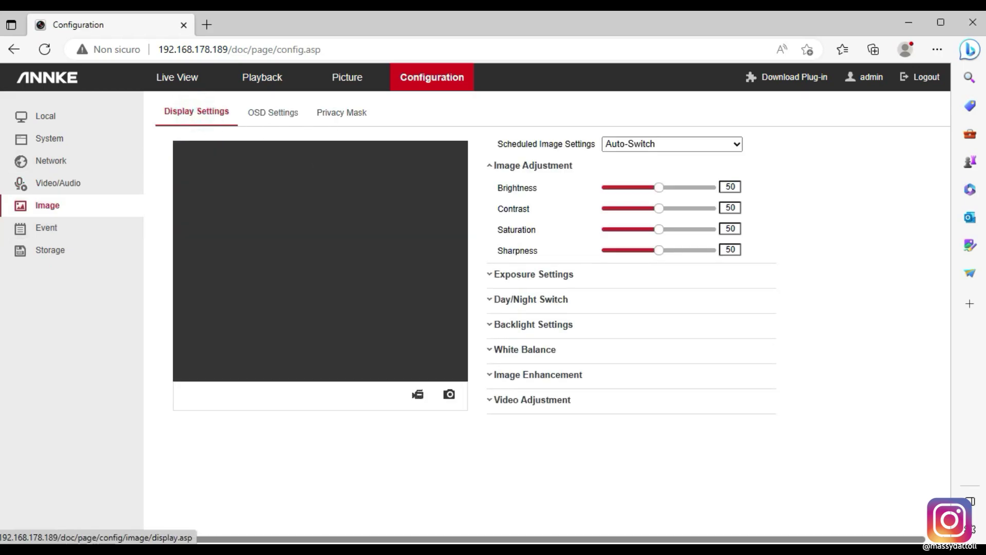
click(45, 225)
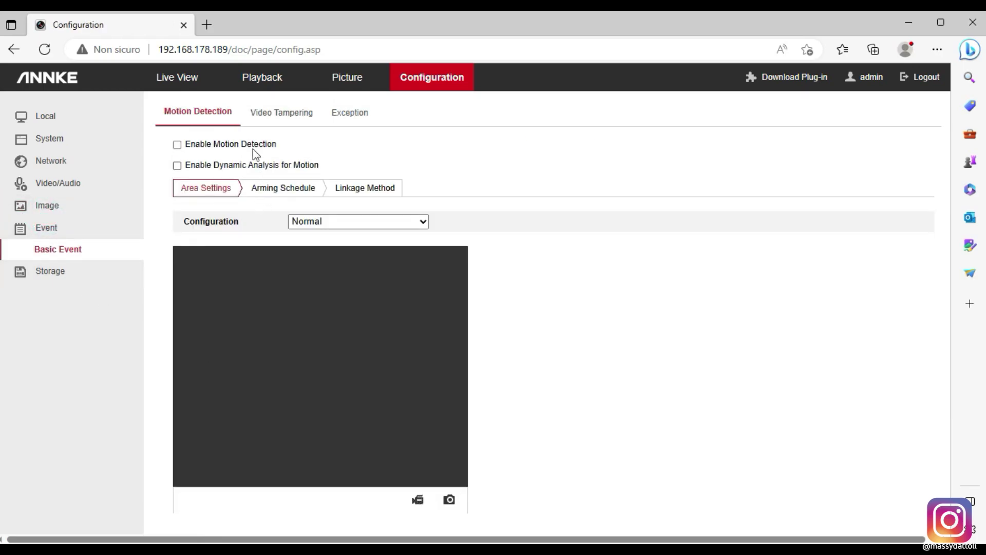
Review the storage record schedule and its advanced recording options without changing them
click(69, 271)
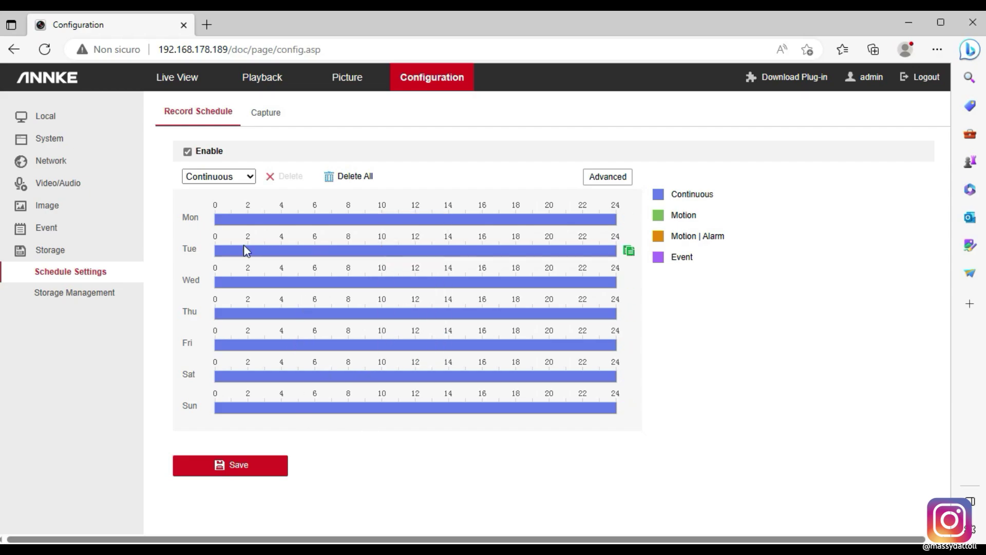
click(609, 180)
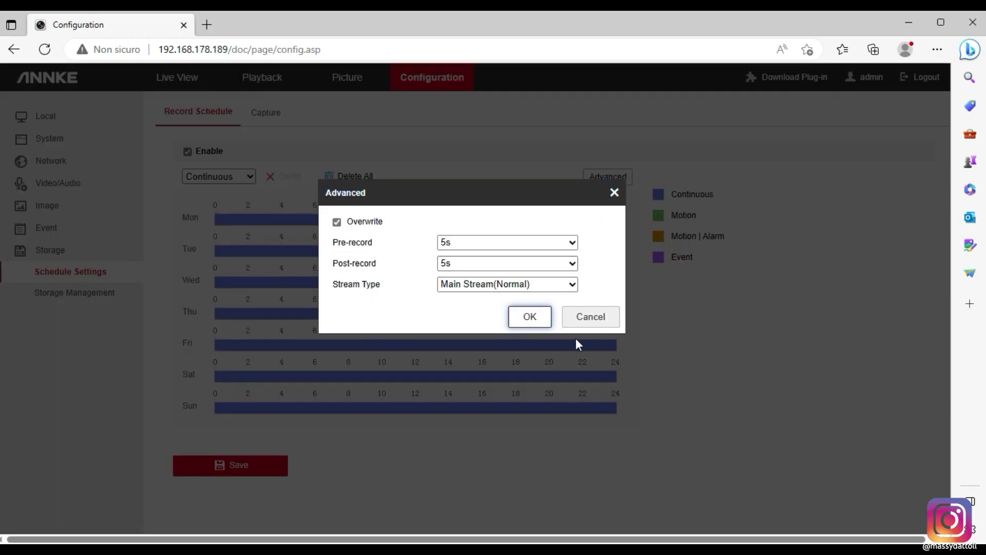
click(590, 317)
Return to Live View, download the camera's browser plug-in and open the downloaded LocalServiceComponents (4).exe
click(177, 77)
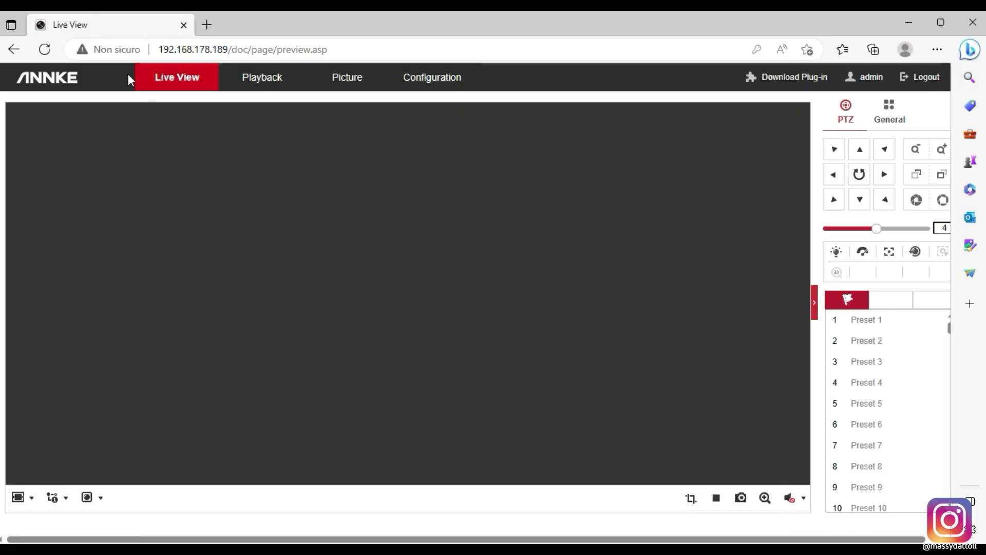
click(275, 92)
click(186, 80)
click(814, 81)
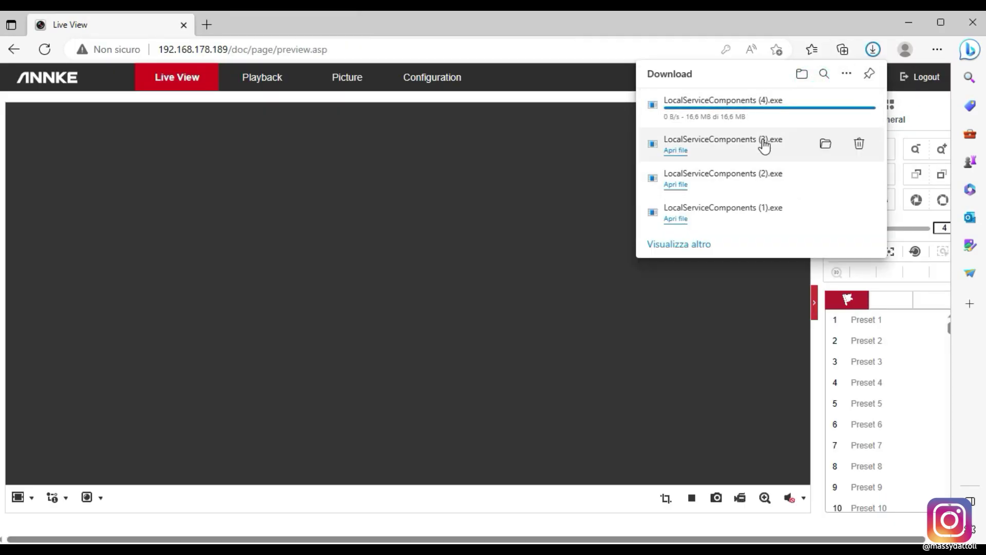
click(714, 109)
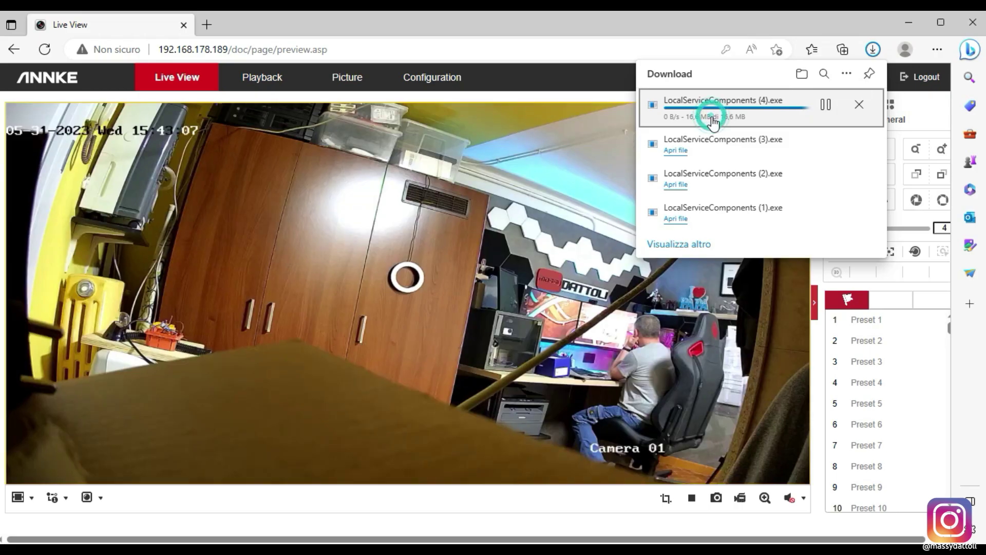